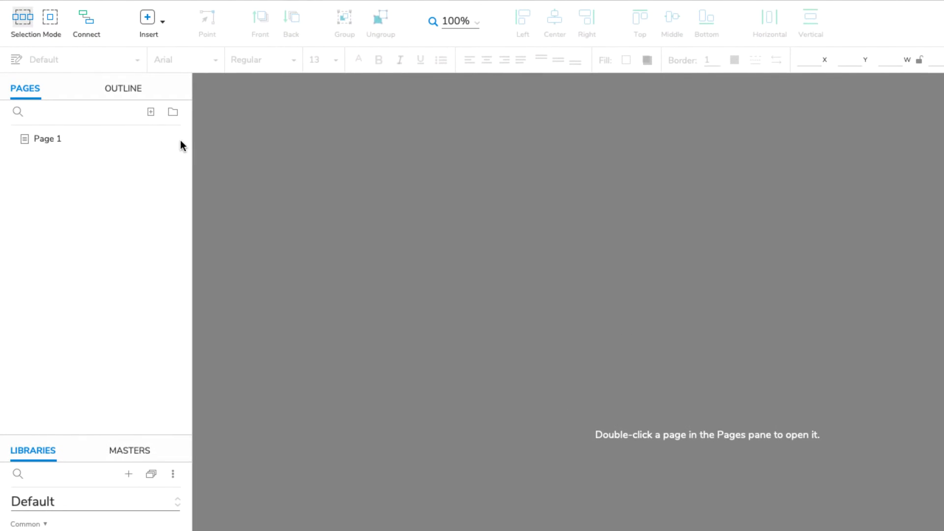
# Step: Add a new page named Page 2 beneath Page 1
pyautogui.click(151, 112)
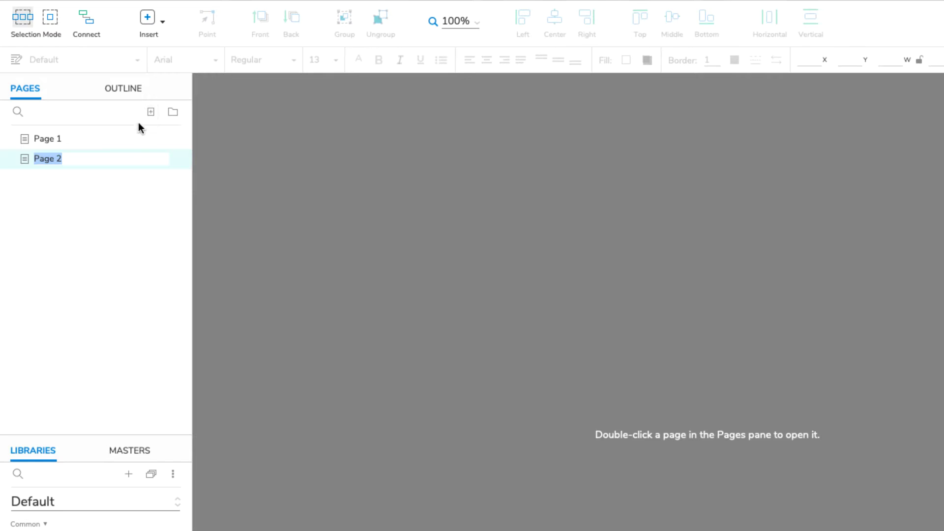
pyautogui.click(102, 179)
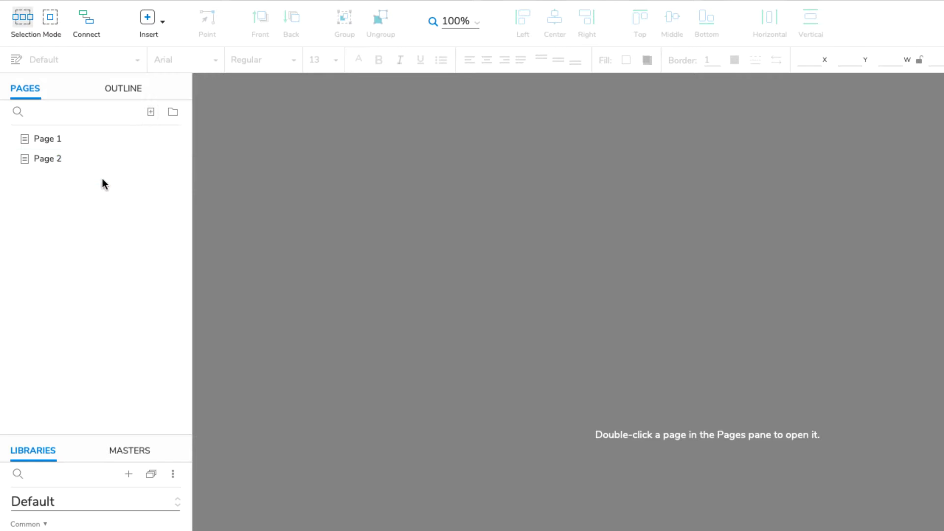
# Step: On Page 1, try iPhone SE and 375 × 812 page dimensions, then return them to Auto
pyautogui.doubleClick(70, 137)
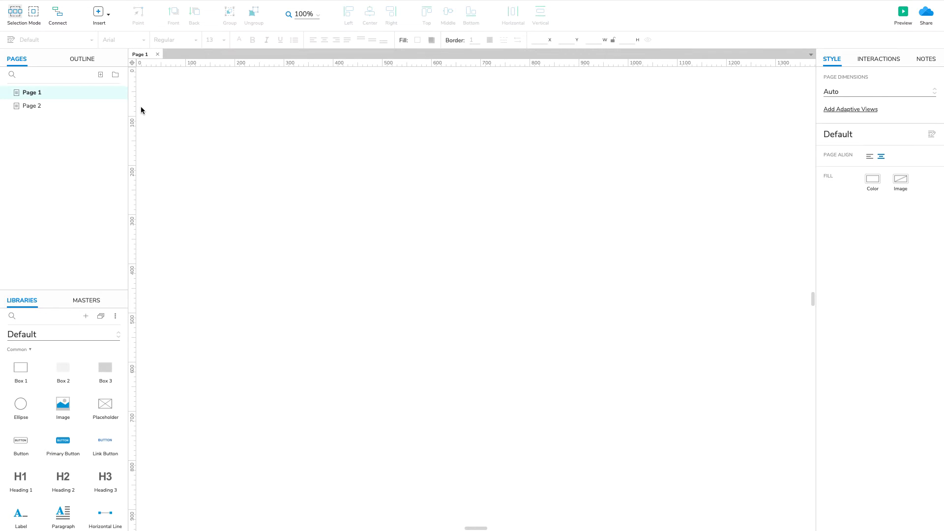
pyautogui.click(839, 94)
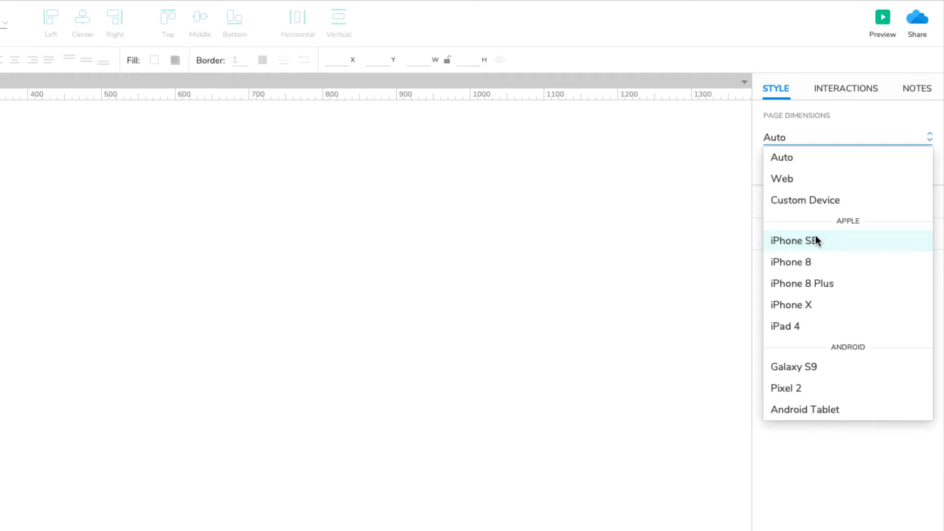
pyautogui.click(816, 240)
pyautogui.click(806, 167)
pyautogui.write('37')
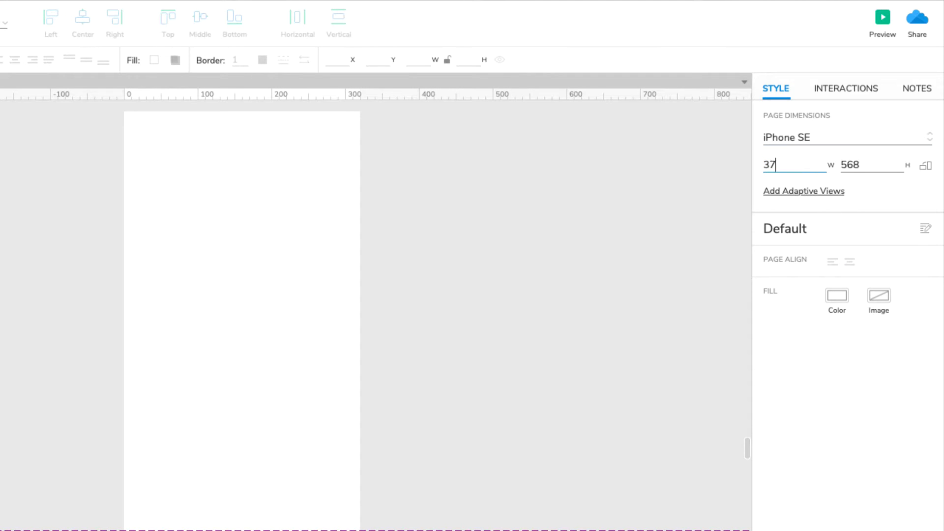
pyautogui.write('5')
pyautogui.press('Tab')
pyautogui.write('812')
pyautogui.press('Return')
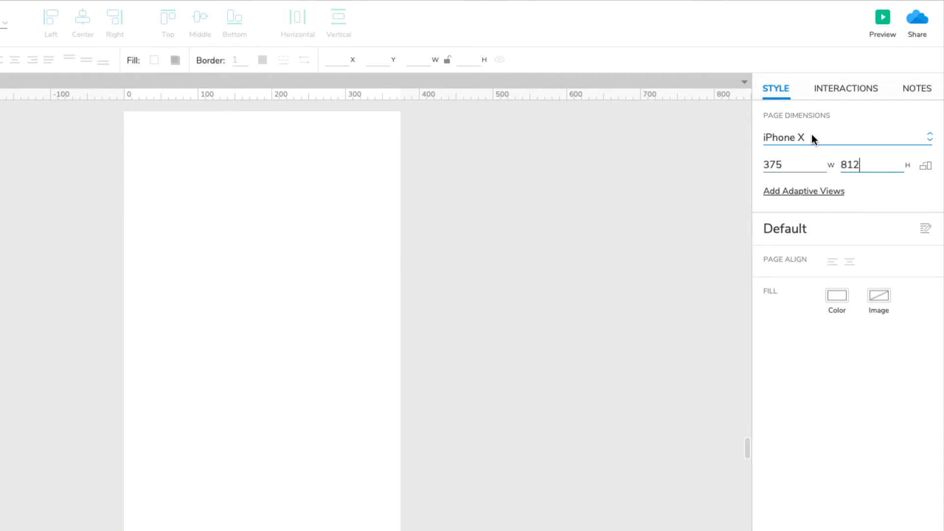
pyautogui.click(813, 136)
pyautogui.click(848, 119)
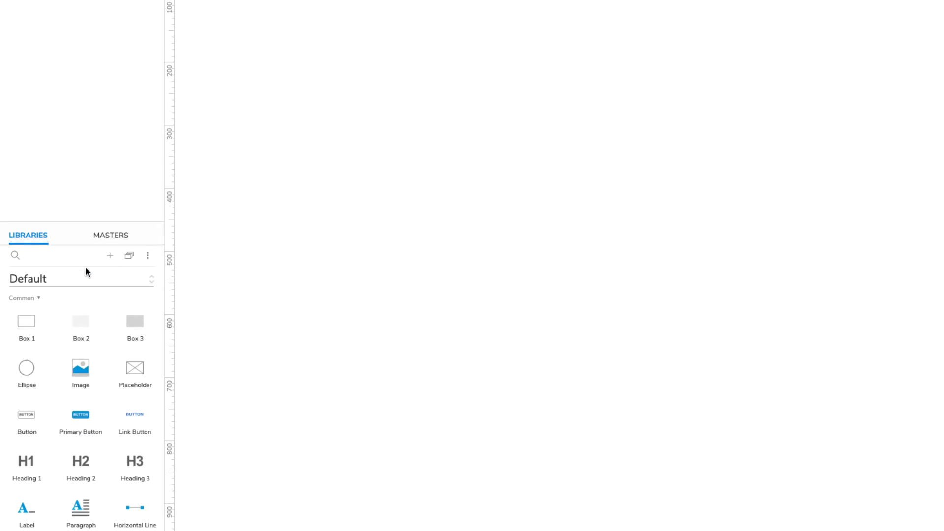
# Step: Browse the widget libraries, switching to Flow and then to Icons
pyautogui.click(97, 234)
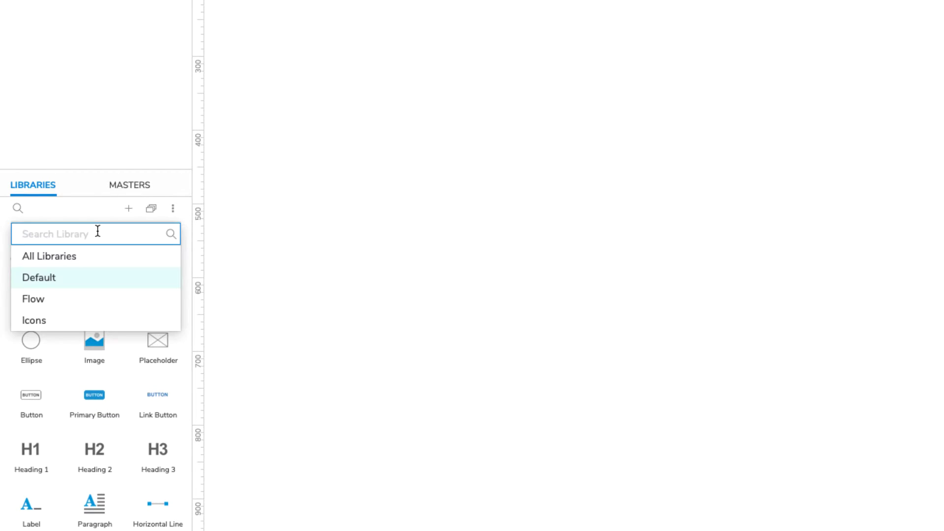
pyautogui.click(87, 297)
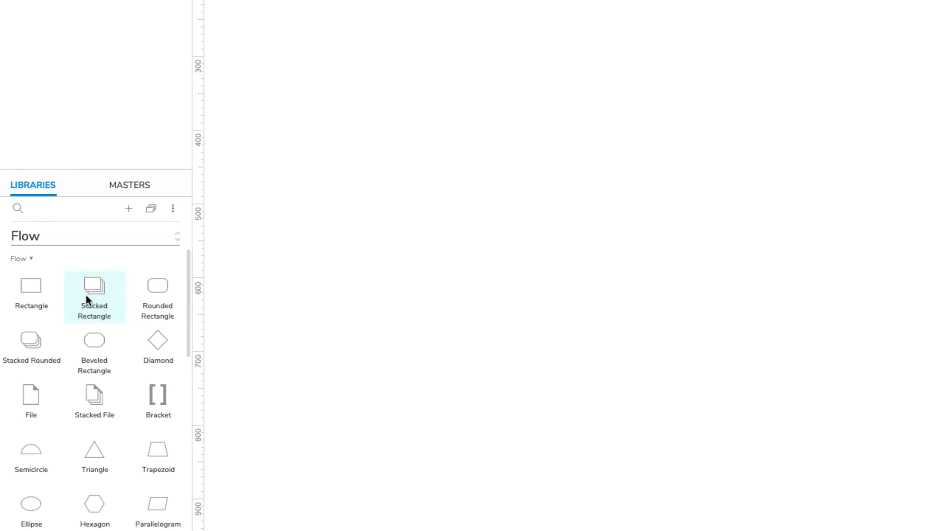
pyautogui.click(88, 239)
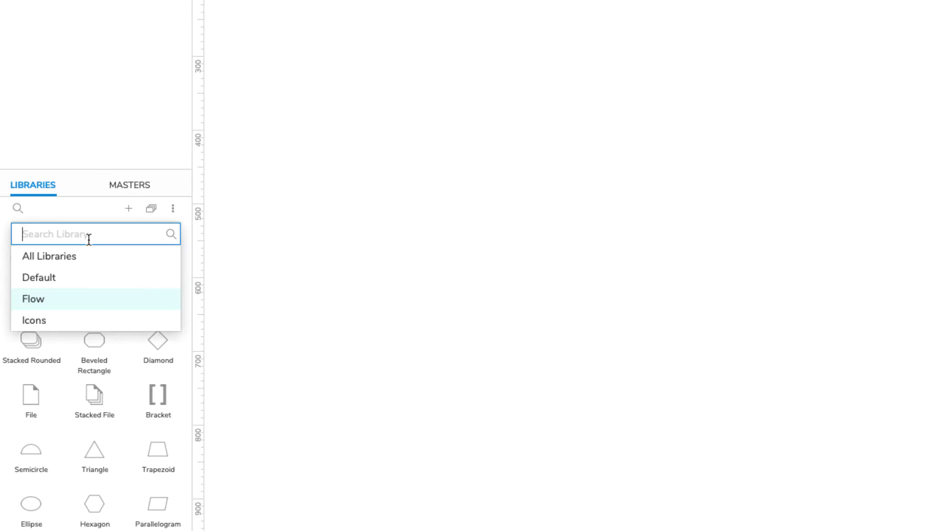
pyautogui.click(77, 320)
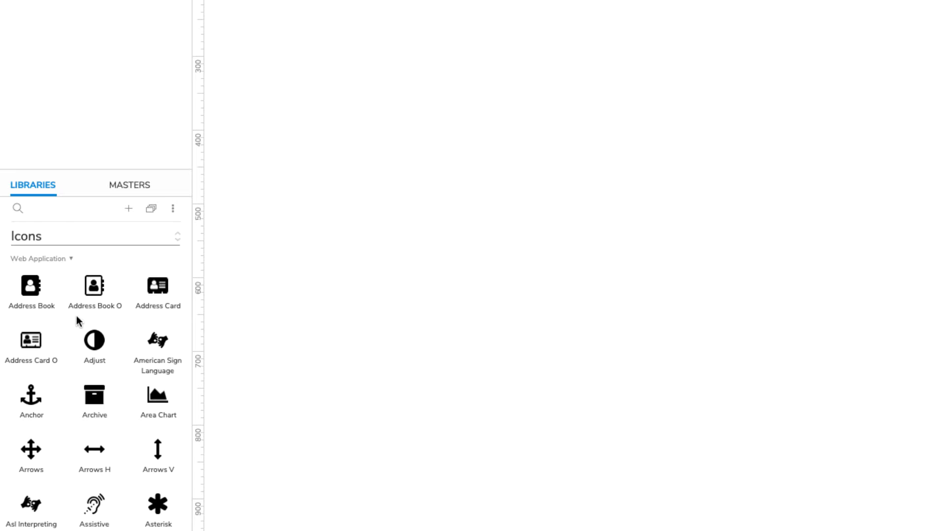
pyautogui.click(69, 241)
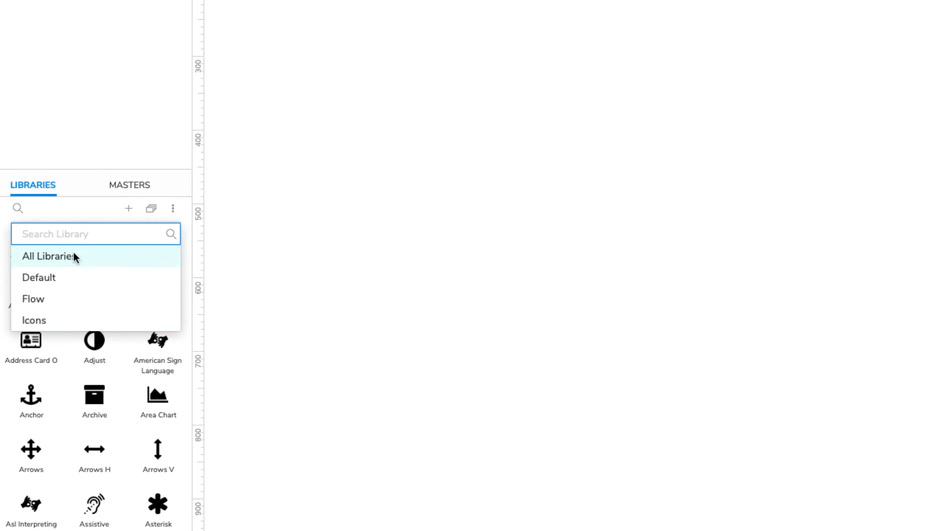
# Step: From the Default library, place a grey box top-left with a placeholder paragraph below it
pyautogui.click(71, 278)
pyautogui.moveTo(158, 290)
pyautogui.mouseDown()
pyautogui.moveTo(239, 159)
pyautogui.moveTo(239, 136)
pyautogui.mouseUp()
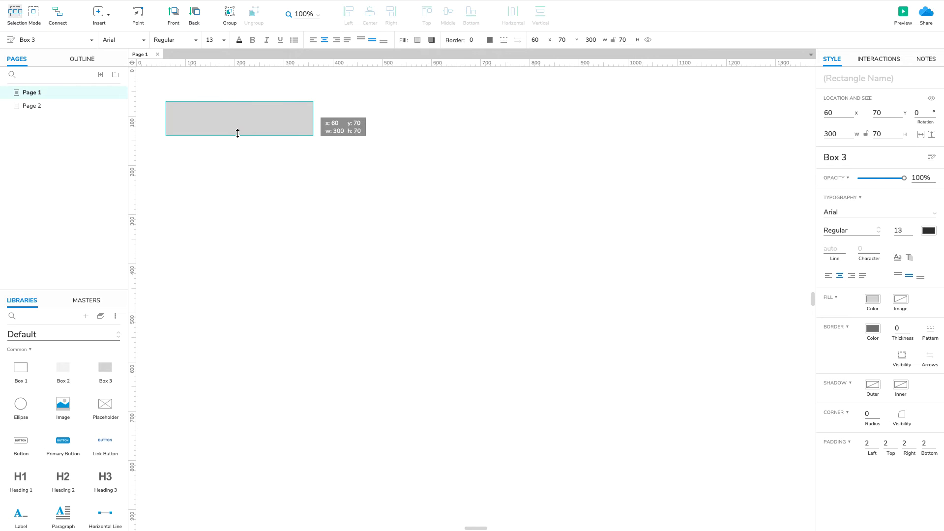
pyautogui.click(91, 63)
pyautogui.click(103, 26)
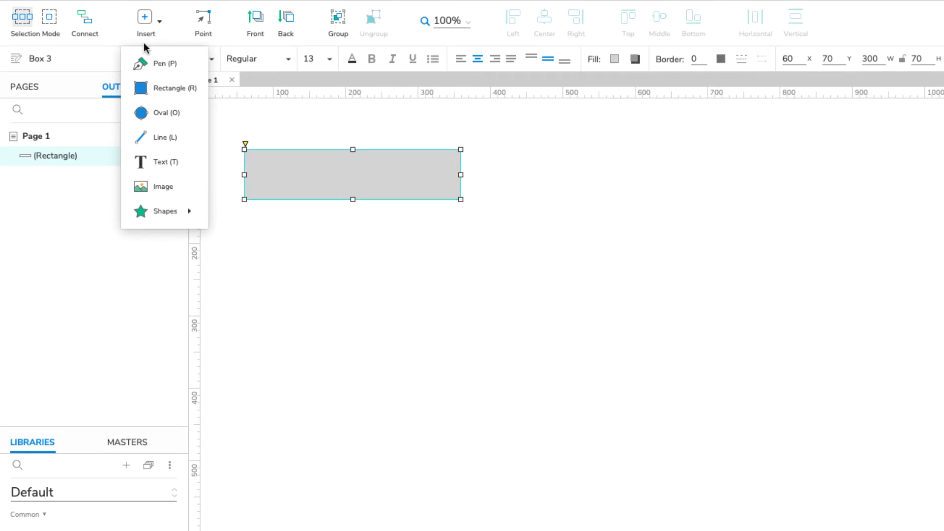
pyautogui.click(165, 163)
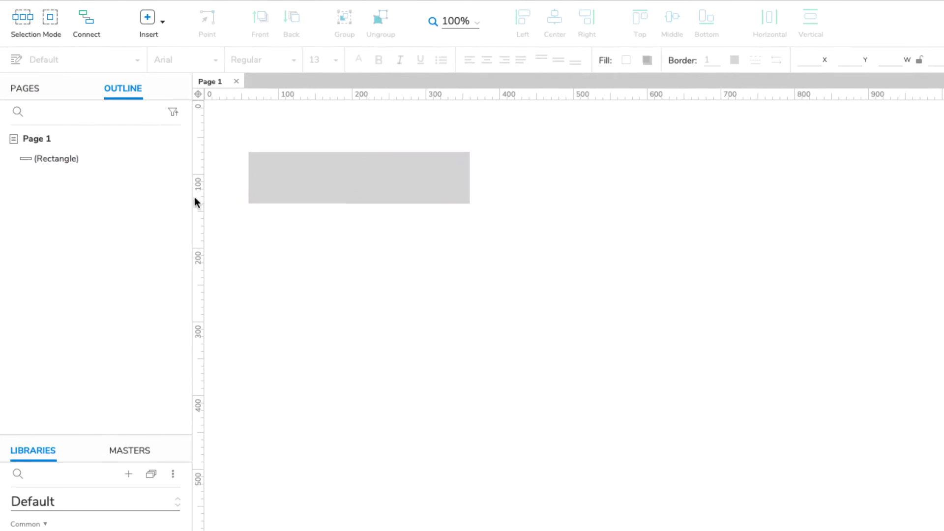
pyautogui.moveTo(249, 211); pyautogui.dragTo(464, 246)
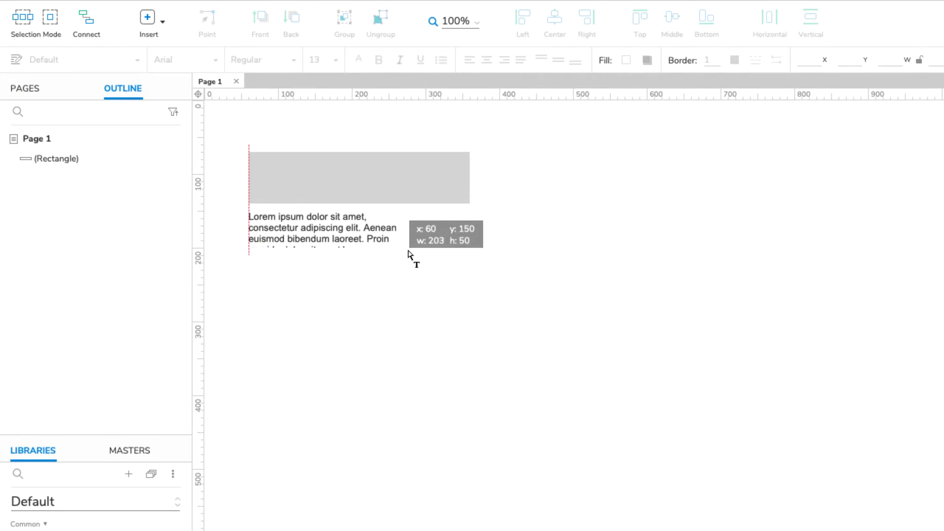
# Step: Insert sunset.jpg below the paragraph and label the box 'Next Page'
pyautogui.click(148, 22)
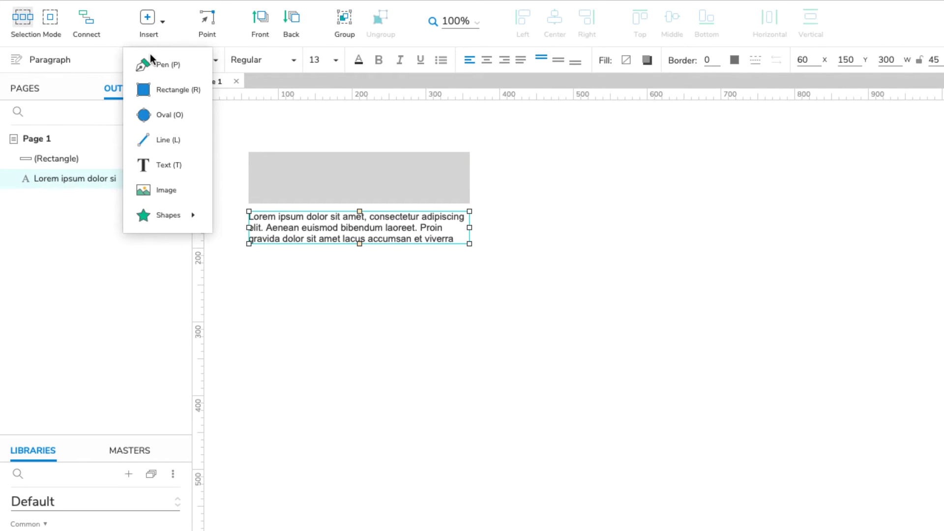
pyautogui.click(157, 190)
pyautogui.doubleClick(583, 172)
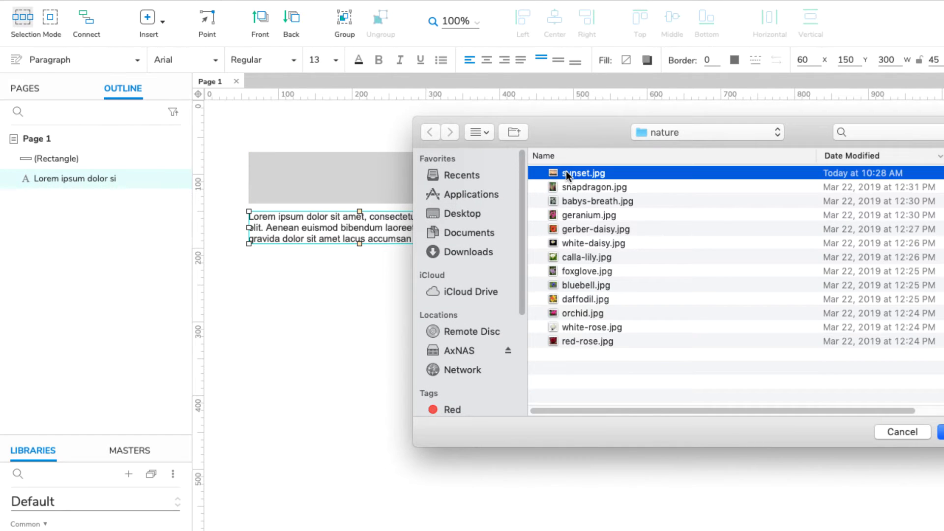
pyautogui.moveTo(665, 418); pyautogui.dragTo(313, 304)
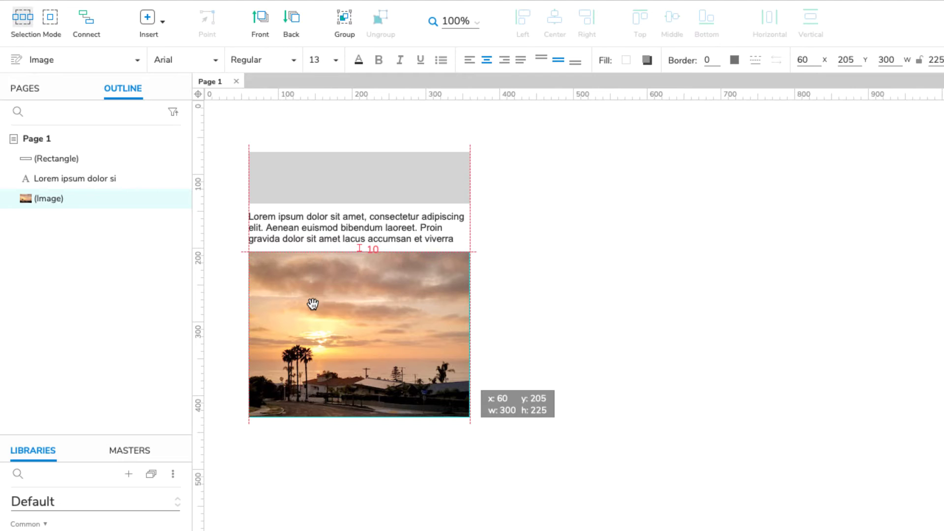
pyautogui.click(439, 184)
pyautogui.write('Nex')
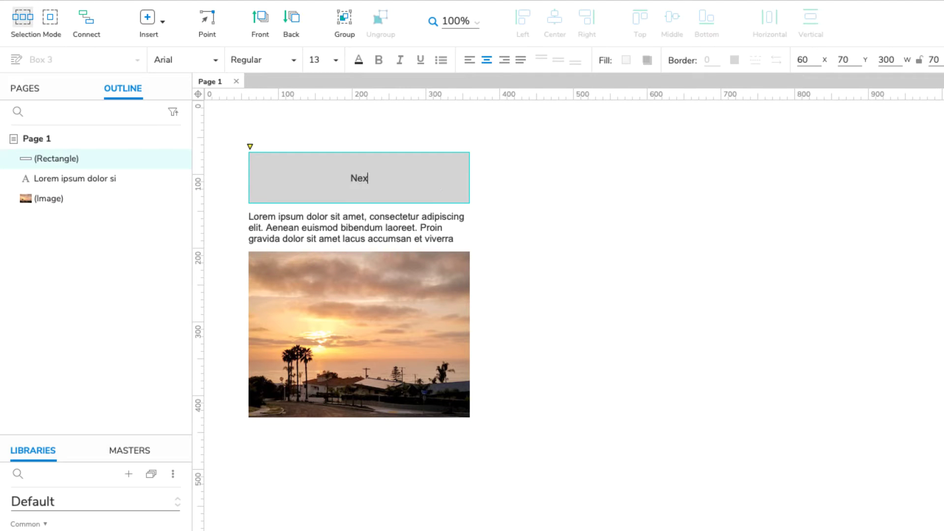
pyautogui.write('t Page')
pyautogui.press('Escape')
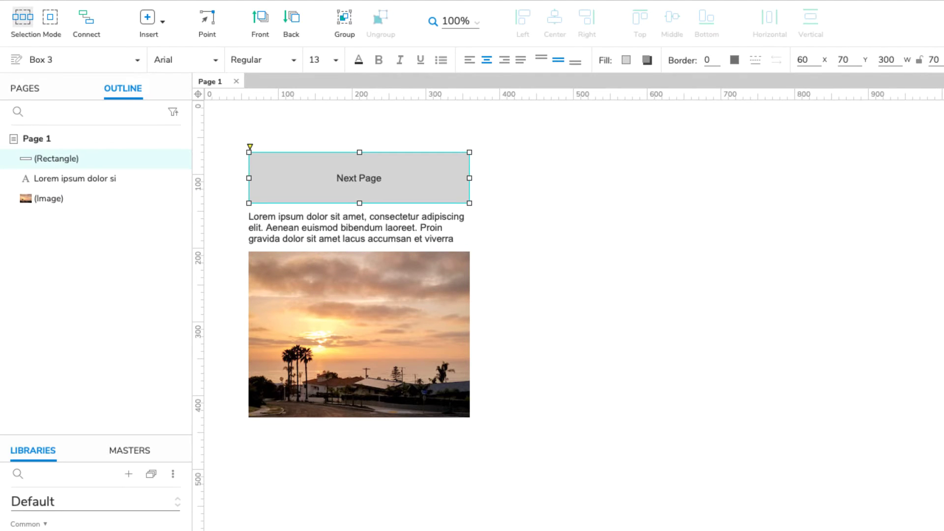
# Step: Fill the rectangle pink with a corner radius of 10
pyautogui.click(873, 299)
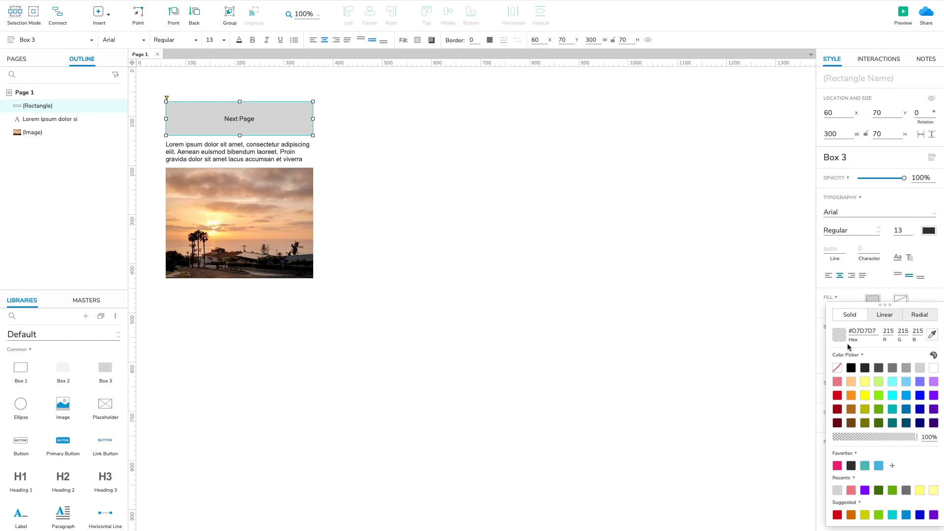
pyautogui.click(837, 381)
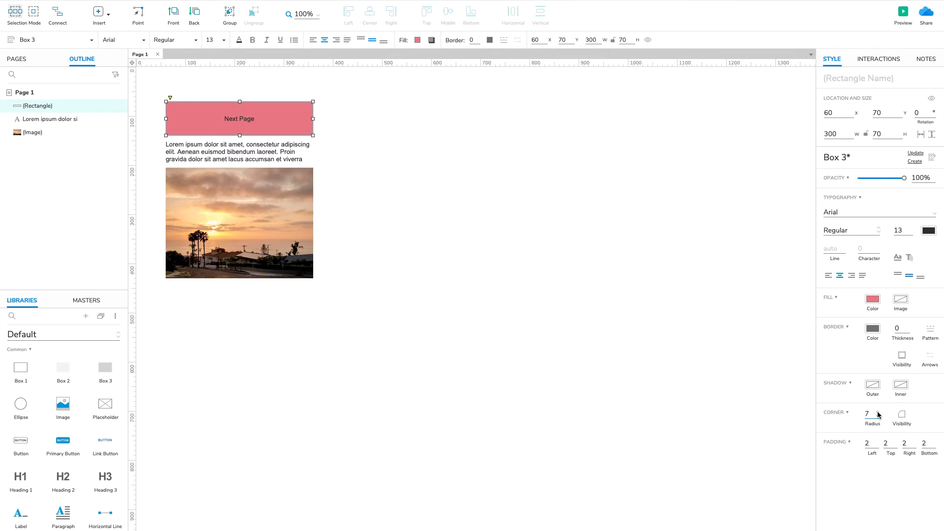
pyautogui.press('BackSpace')
pyautogui.write('10')
pyautogui.press('Return')
# Step: Style the Next Page label as white 16-pt Avenir Next
pyautogui.click(136, 40)
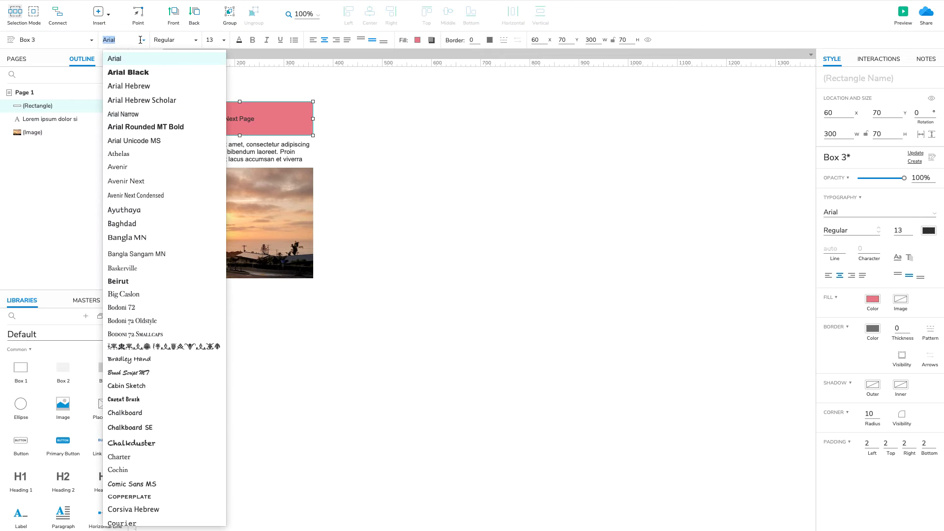
pyautogui.click(150, 181)
pyautogui.click(223, 40)
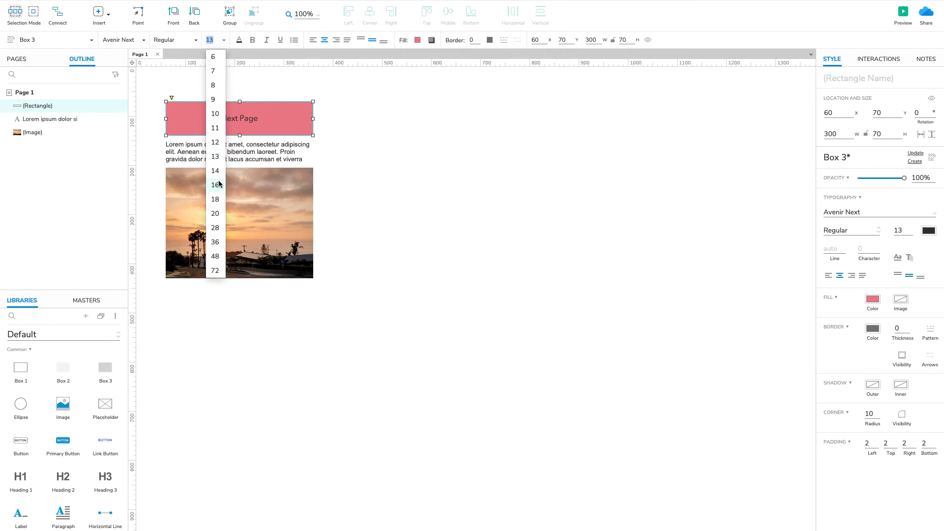
pyautogui.click(219, 182)
pyautogui.click(238, 40)
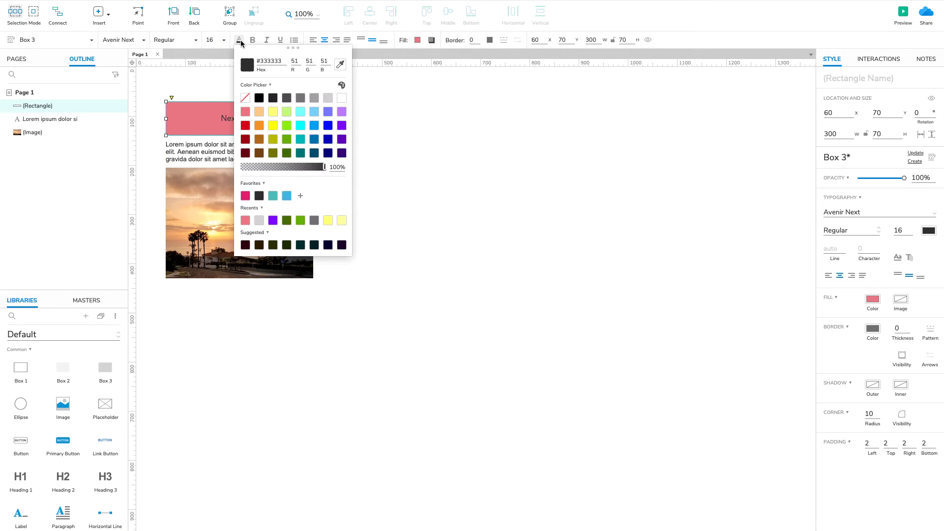
pyautogui.click(341, 98)
pyautogui.click(359, 115)
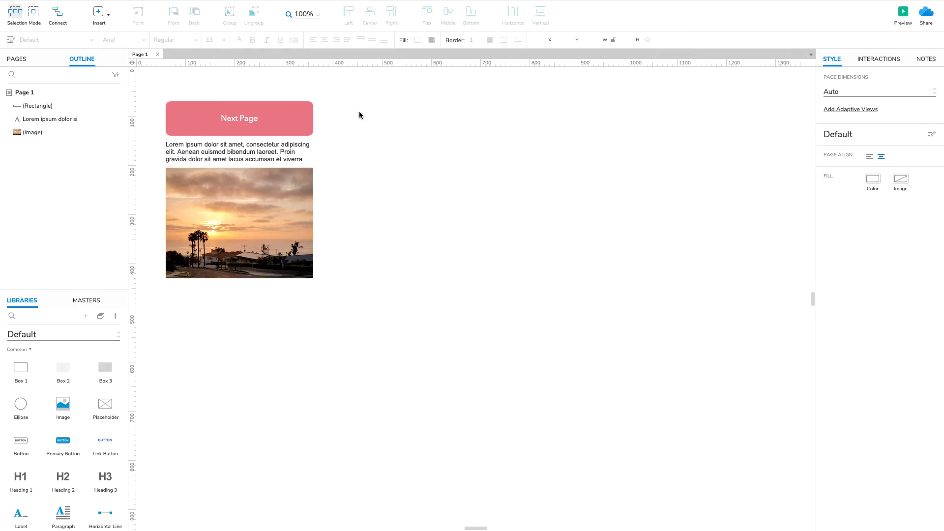
# Step: Add a click interaction opening Page 2 on the Next Page button and preview it in the browser
pyautogui.click(311, 116)
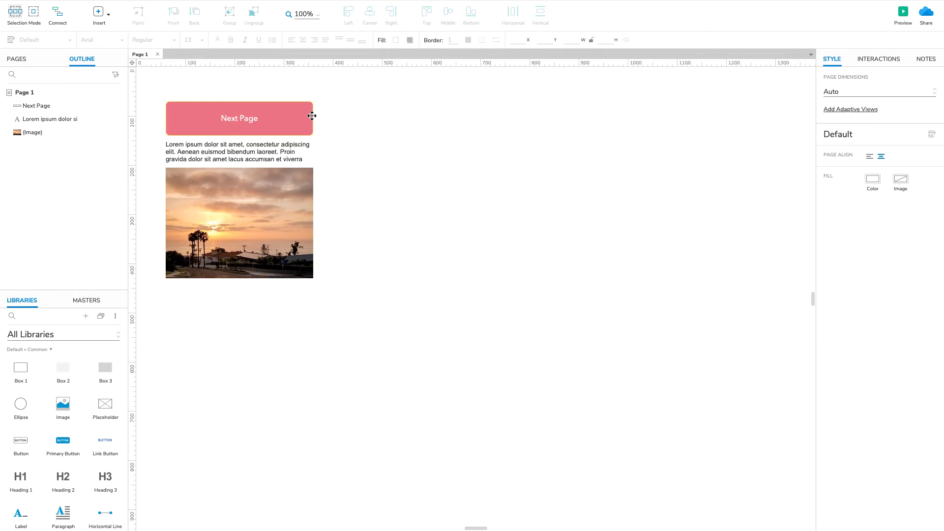
pyautogui.click(312, 116)
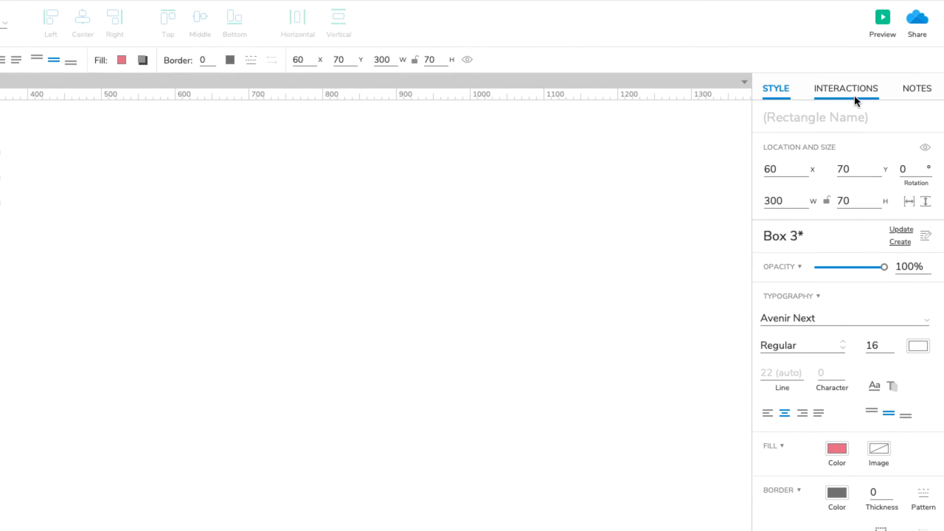
pyautogui.click(855, 95)
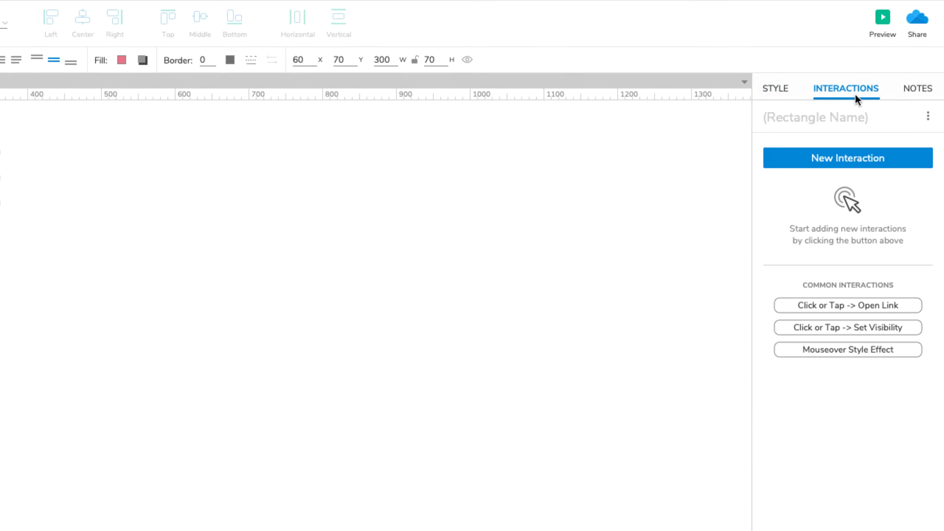
pyautogui.click(803, 307)
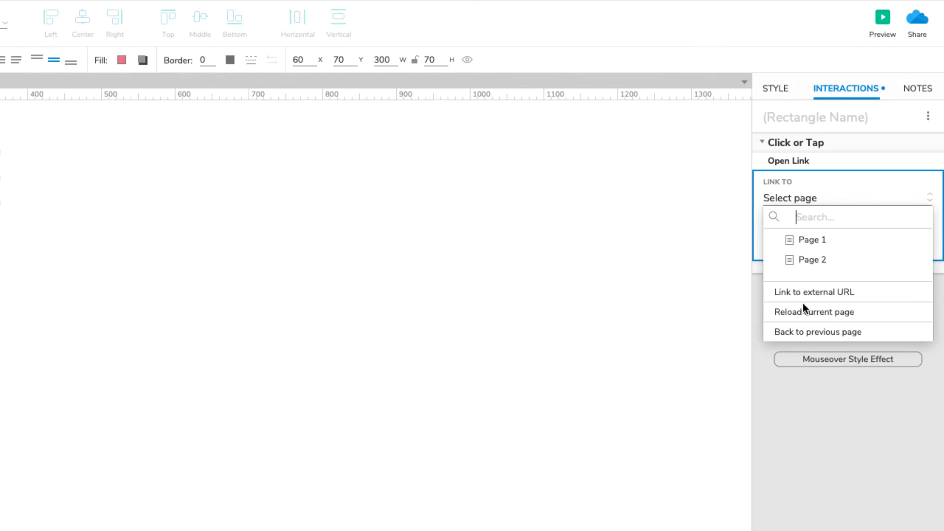
pyautogui.click(838, 259)
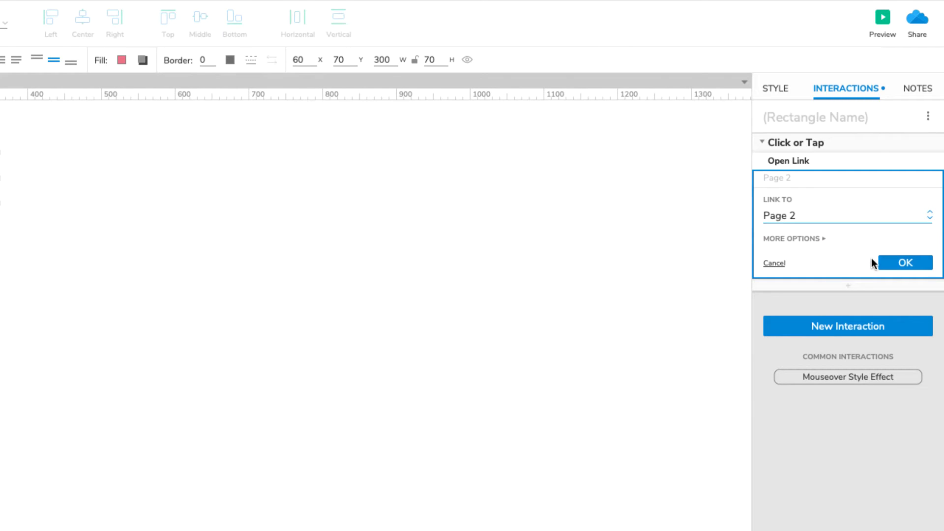
pyautogui.click(884, 264)
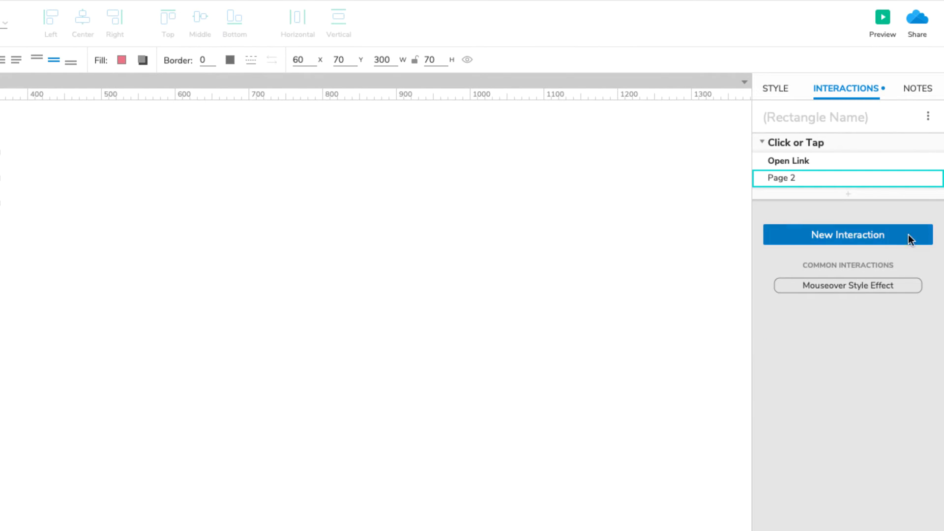
pyautogui.click(879, 26)
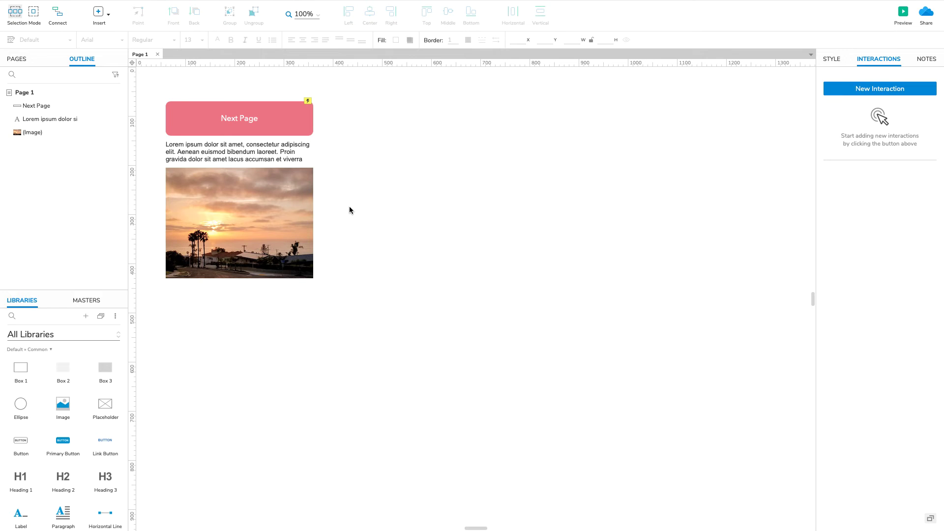
# Step: Set the sunset image to hidden by default, leaving a placeholder
pyautogui.click(286, 216)
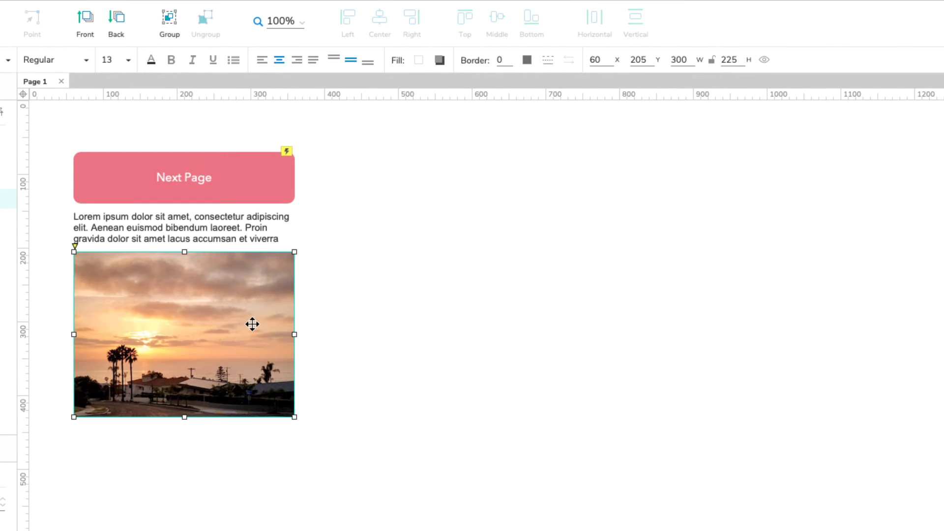
pyautogui.click(764, 60)
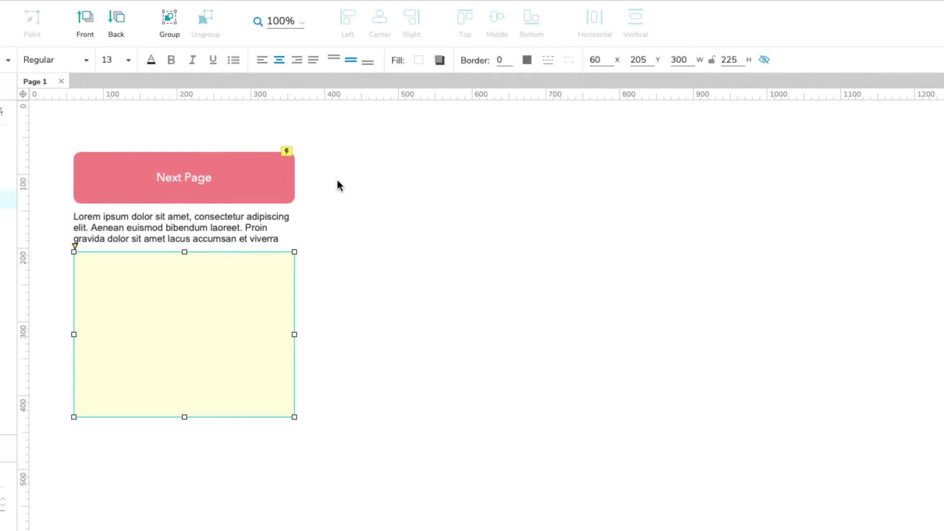
pyautogui.click(269, 178)
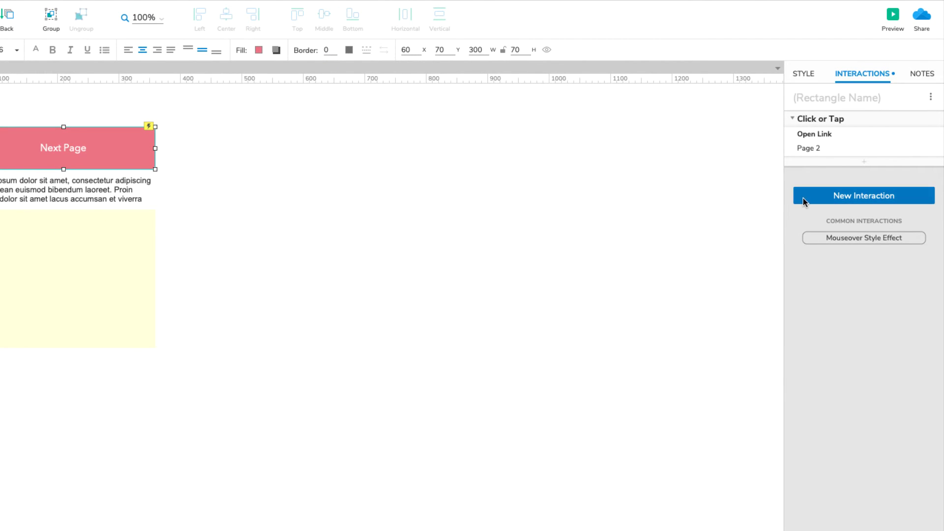
# Step: Add a Mouse Enter interaction that shows the sunset image
pyautogui.click(803, 198)
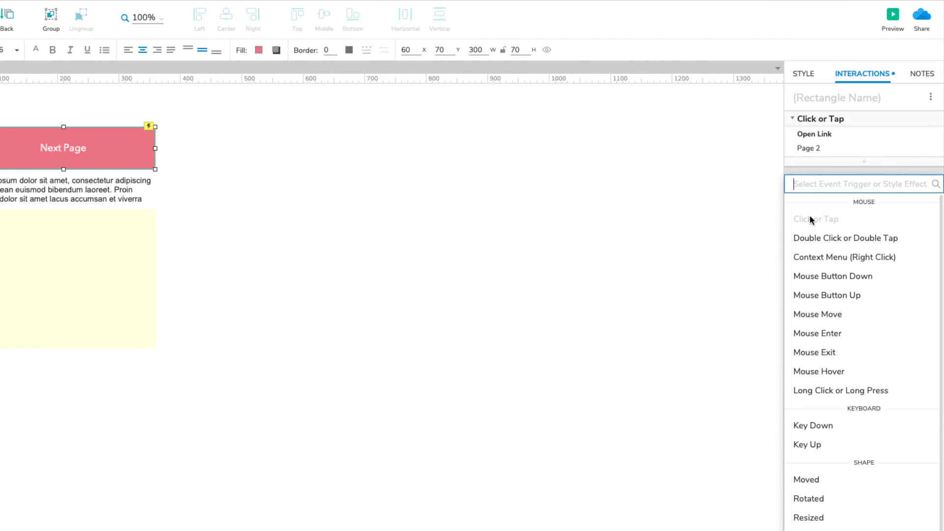
pyautogui.click(836, 334)
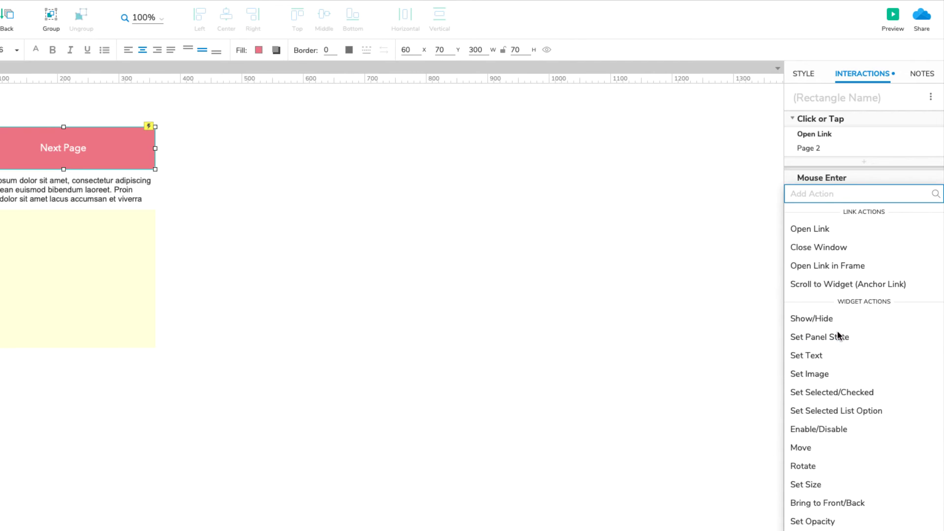
pyautogui.click(846, 319)
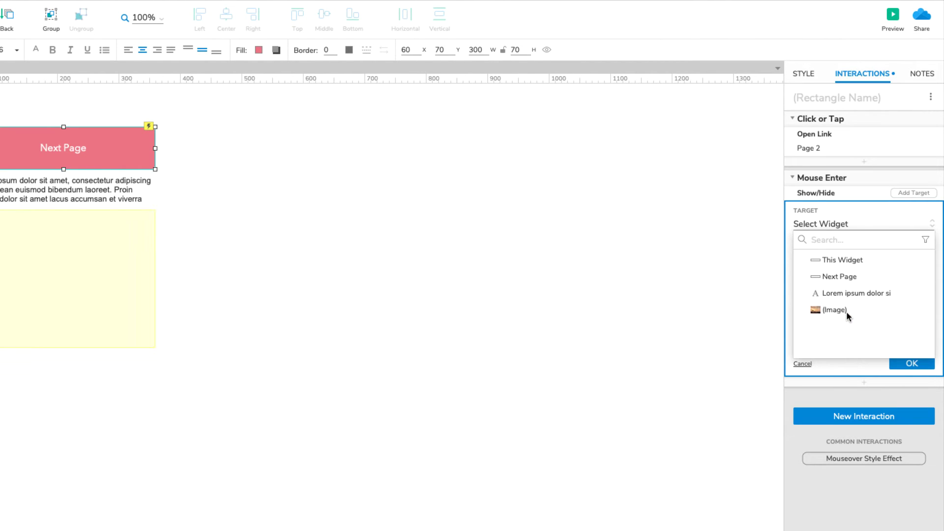
pyautogui.click(846, 310)
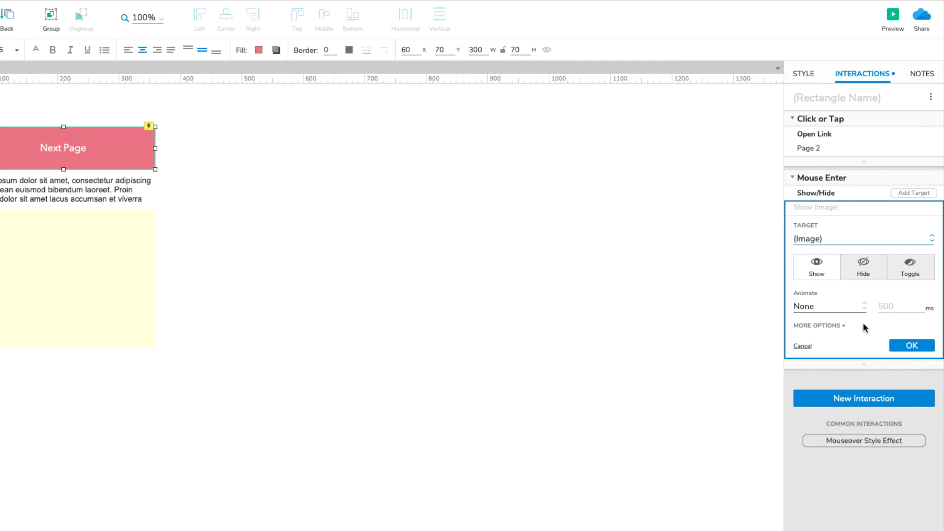
pyautogui.click(896, 347)
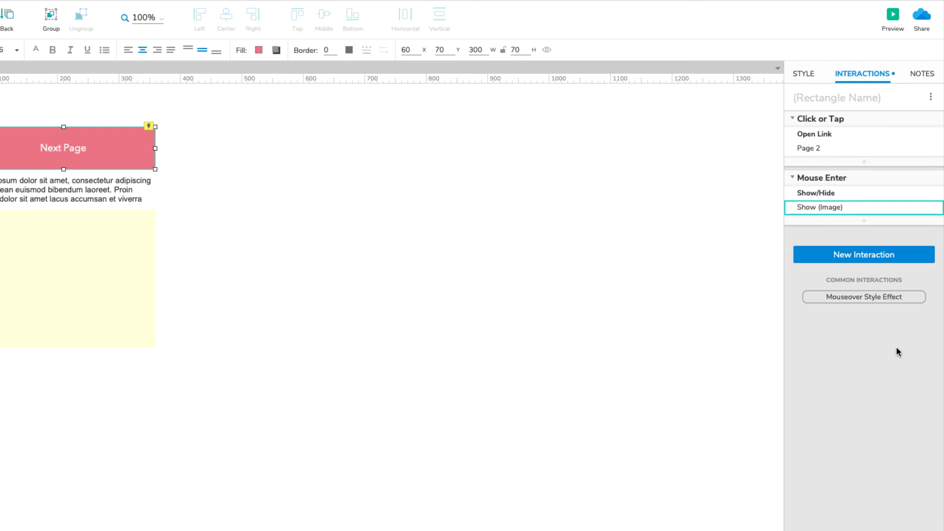
# Step: Add a Mouse Exit interaction that hides the sunset image, then preview in the browser
pyautogui.click(837, 258)
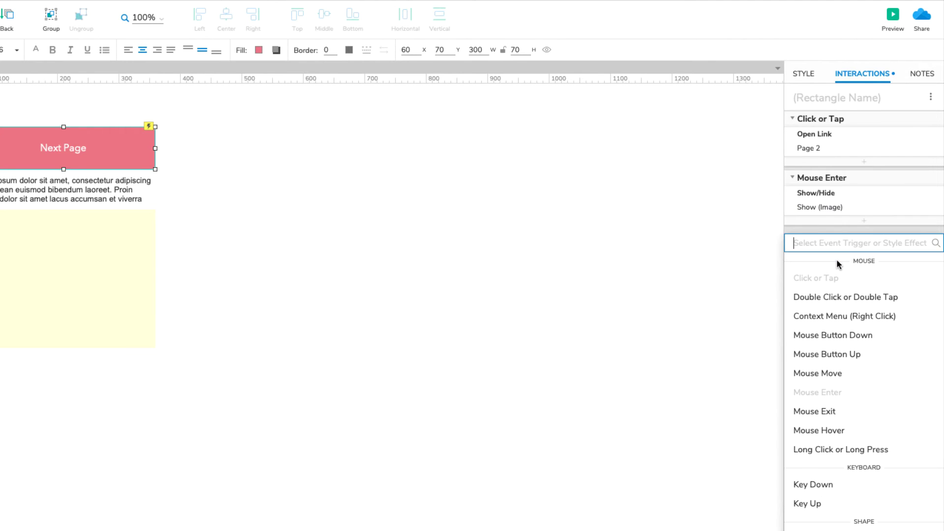
pyautogui.click(843, 405)
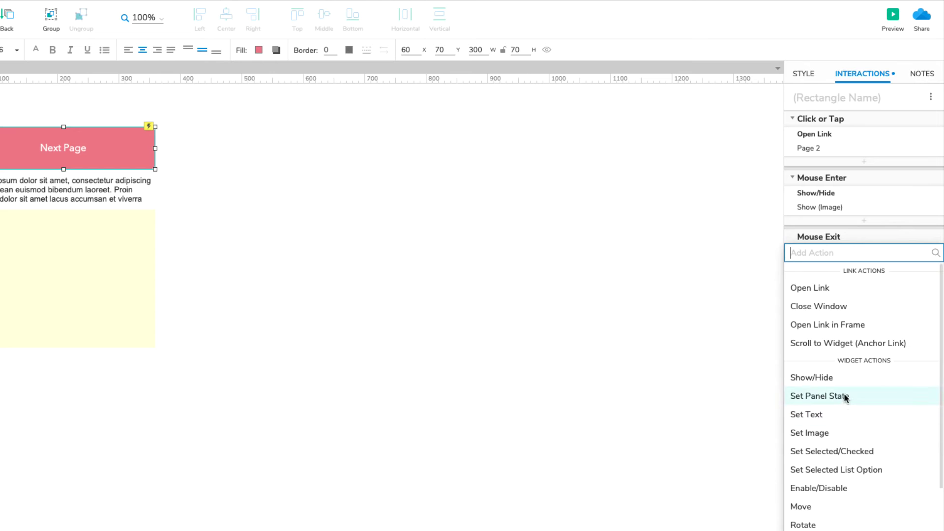
pyautogui.click(844, 378)
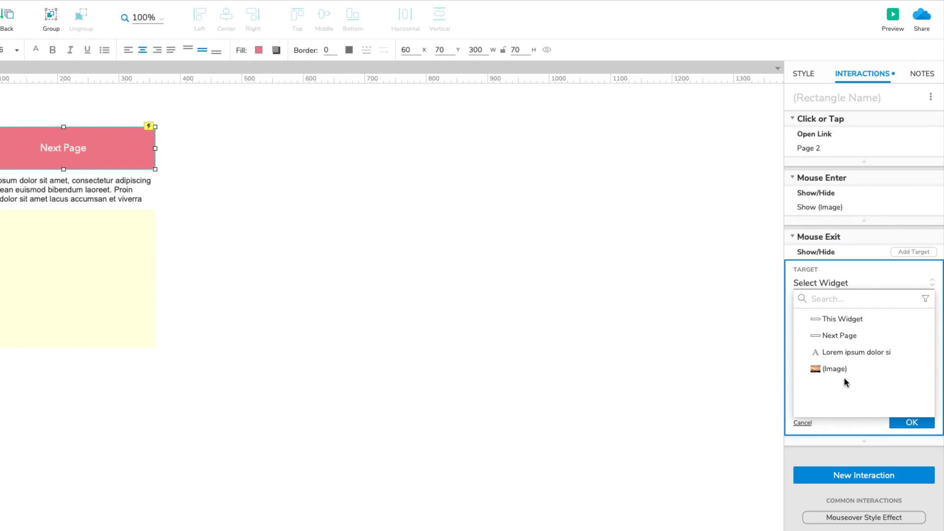
pyautogui.click(845, 368)
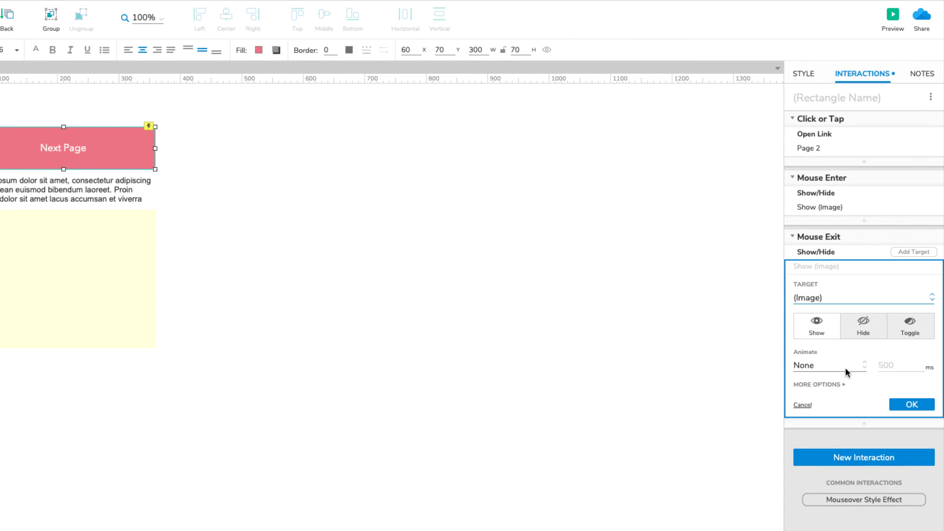
pyautogui.click(861, 332)
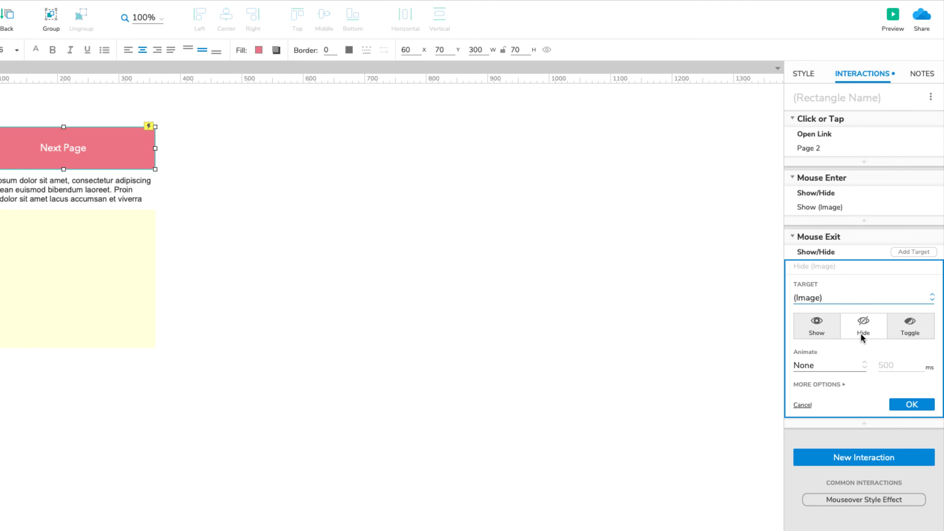
pyautogui.click(903, 404)
pyautogui.click(894, 24)
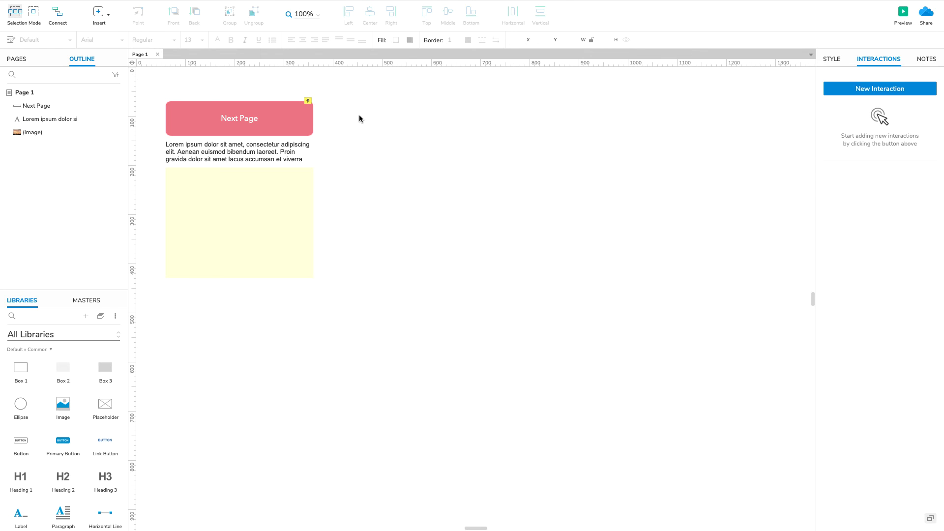
# Step: Give the Next Page button a Mouseover style effect with a blue fill colour
pyautogui.click(308, 120)
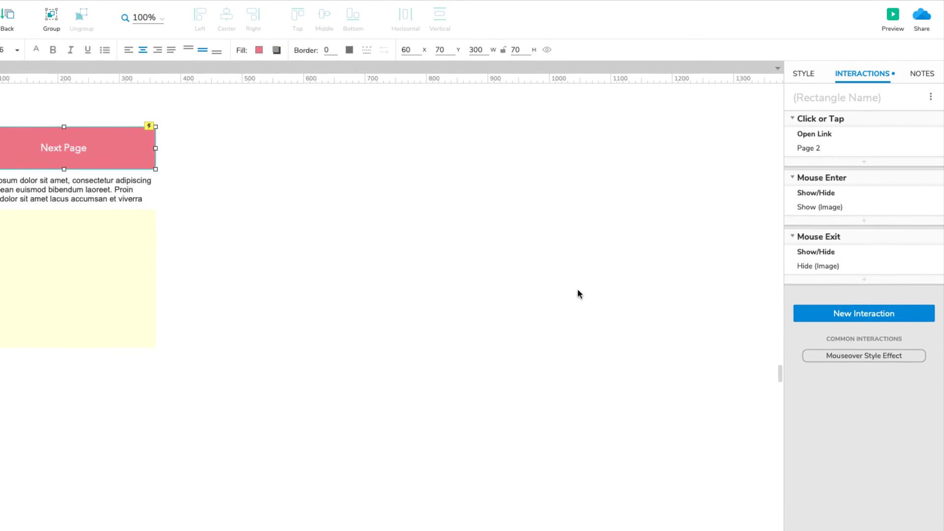
pyautogui.click(822, 354)
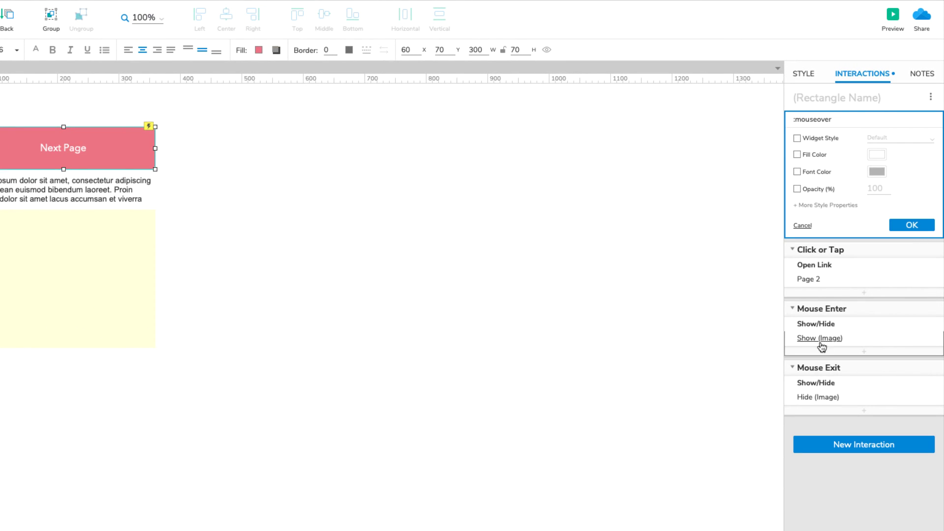
pyautogui.click(797, 155)
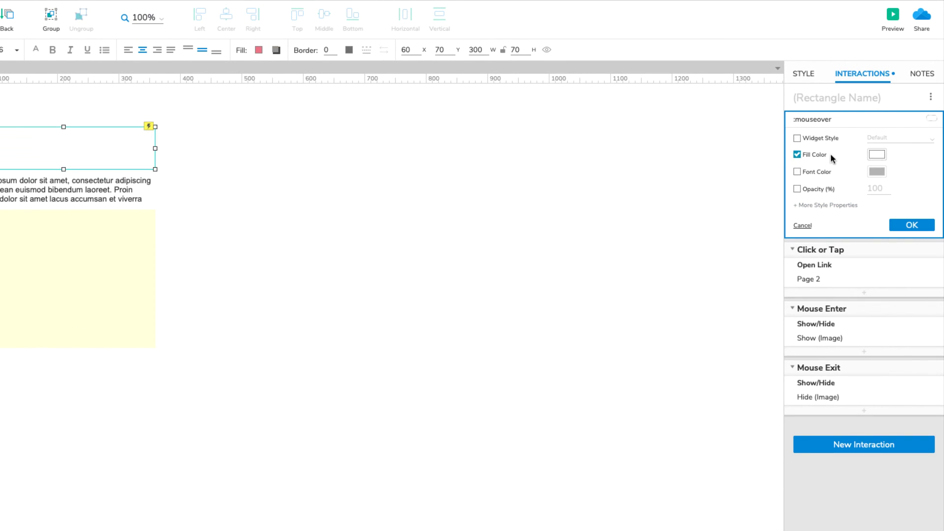
pyautogui.click(873, 152)
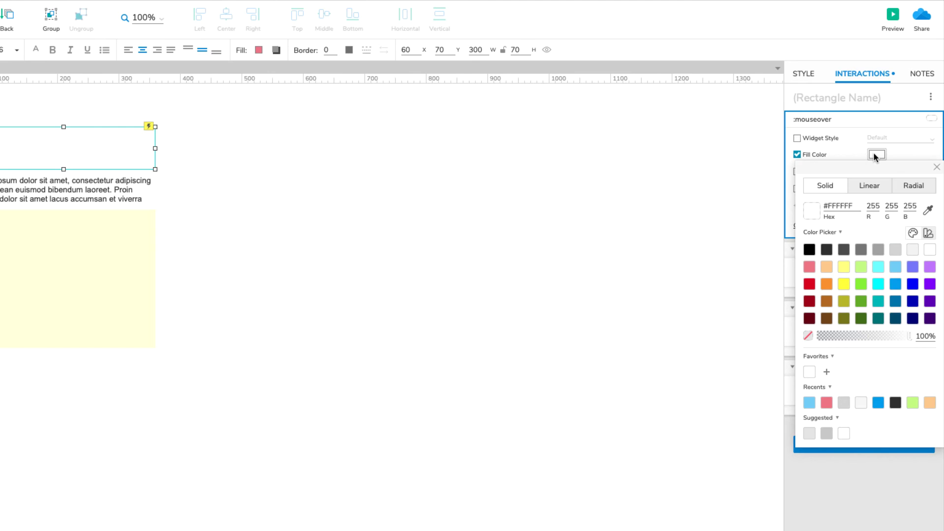
pyautogui.click(895, 283)
pyautogui.click(936, 168)
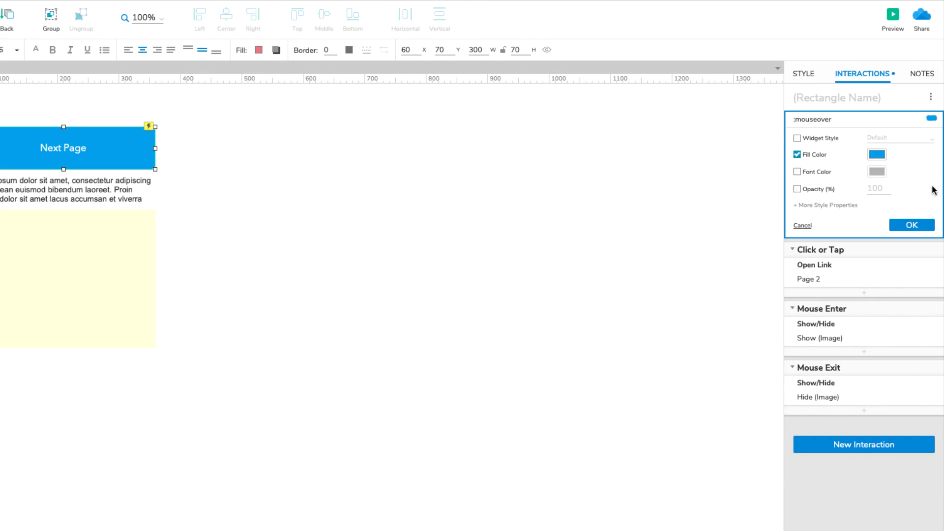
pyautogui.click(927, 225)
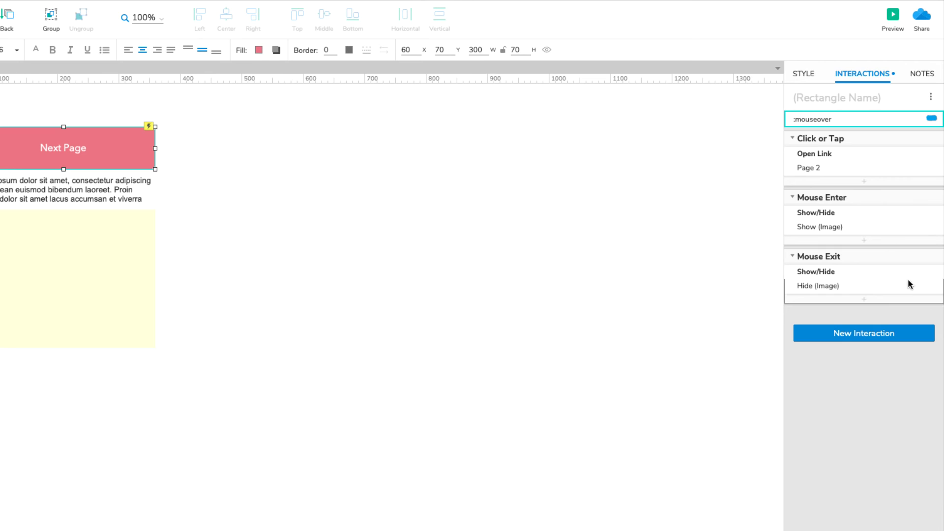
pyautogui.click(887, 333)
pyautogui.scroll(-2, 886, 317)
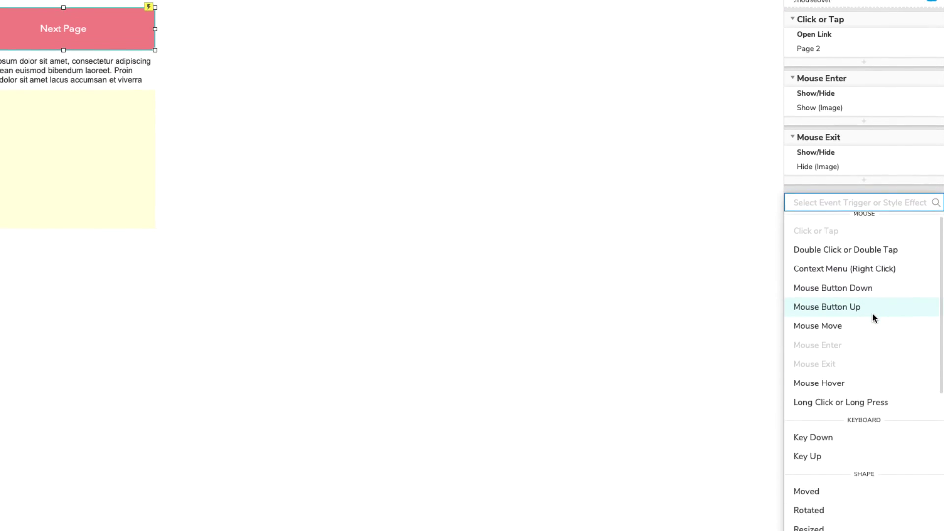
pyautogui.scroll(-3, 872, 313)
pyautogui.scroll(-1, 872, 300)
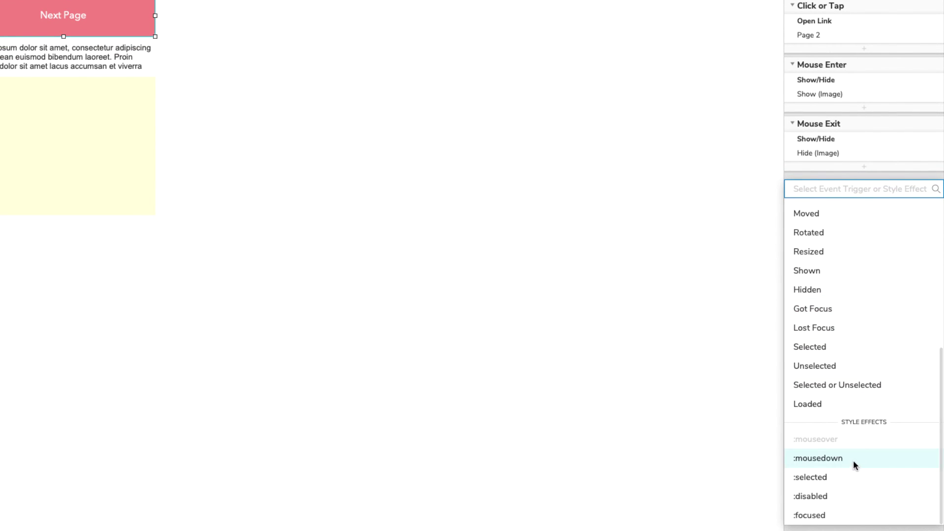
pyautogui.click(850, 506)
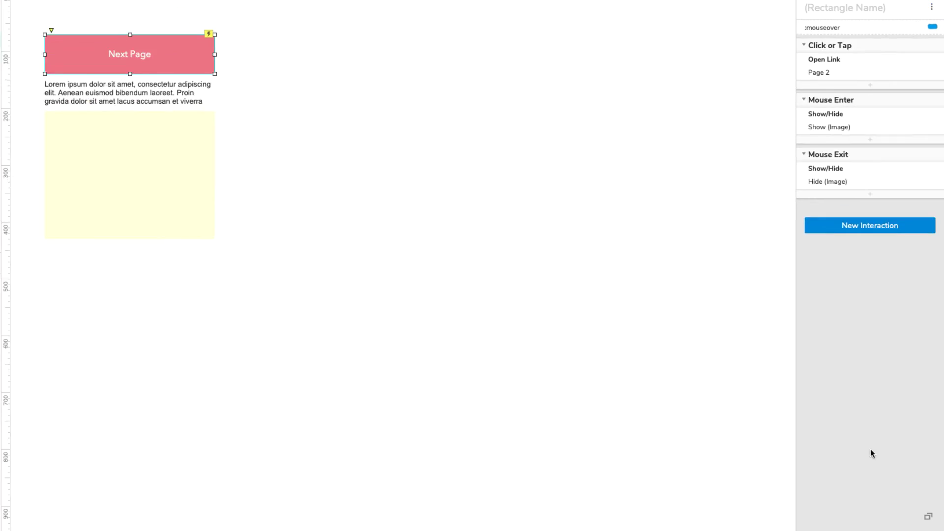
pyautogui.click(899, 12)
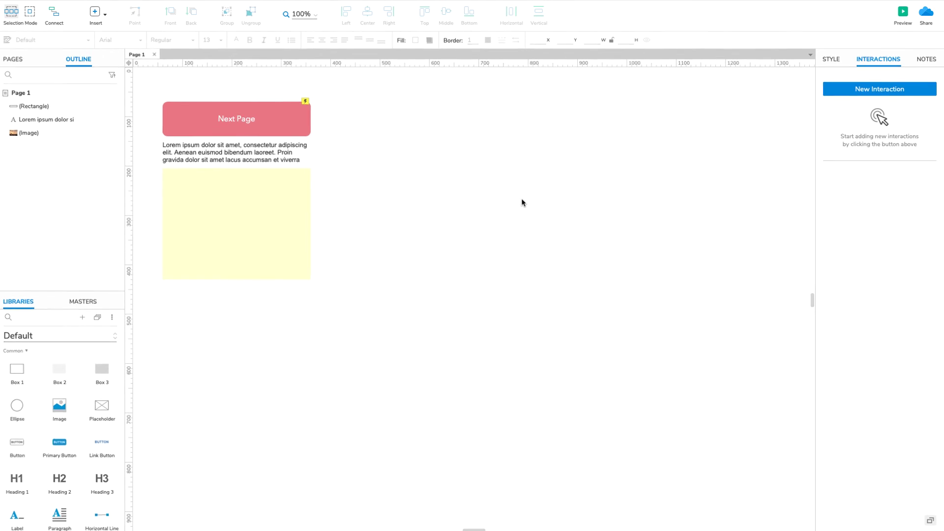
# Step: Name the Axure Cloud project 'My Prototype' and enter a password in the Publish dialog
pyautogui.click(925, 13)
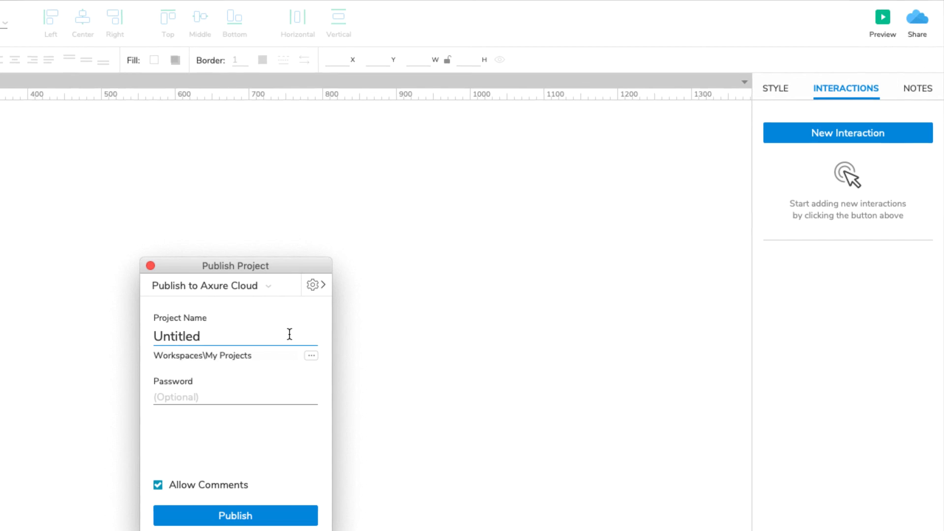
pyautogui.doubleClick(289, 333)
pyautogui.press('Tab')
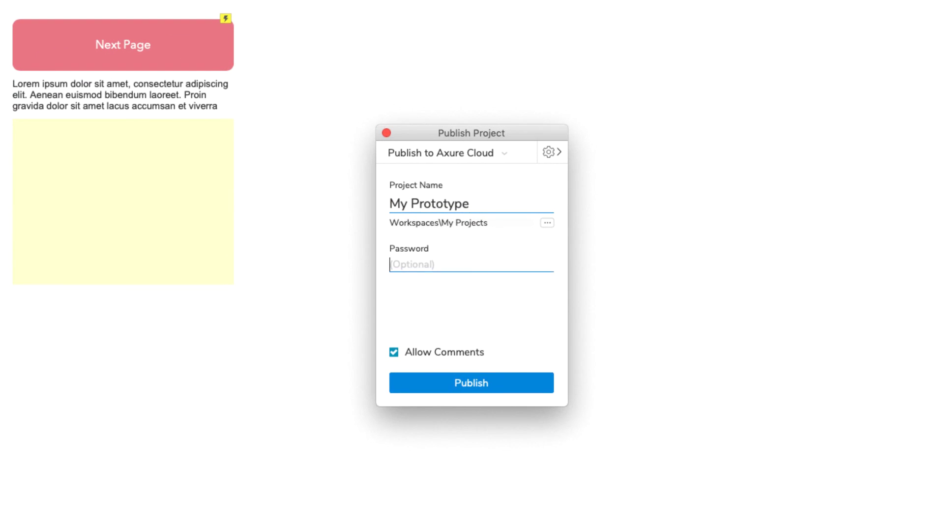
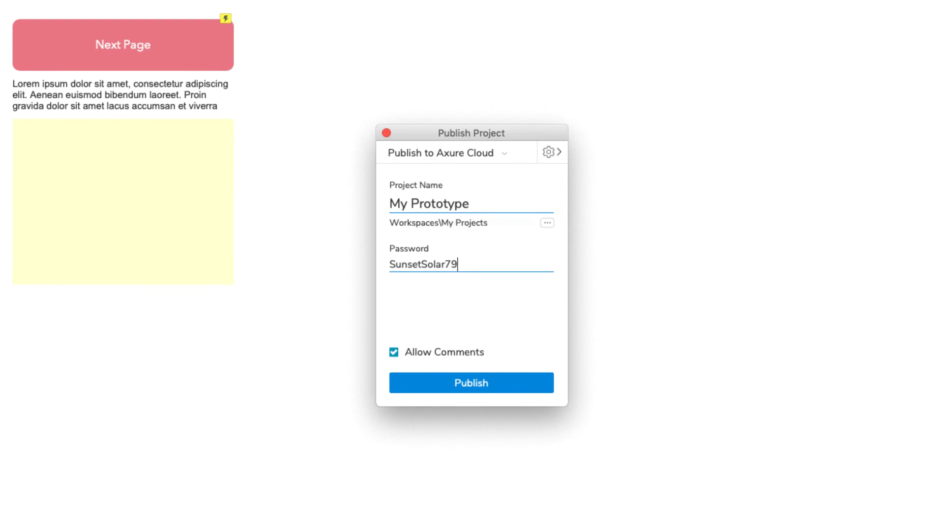